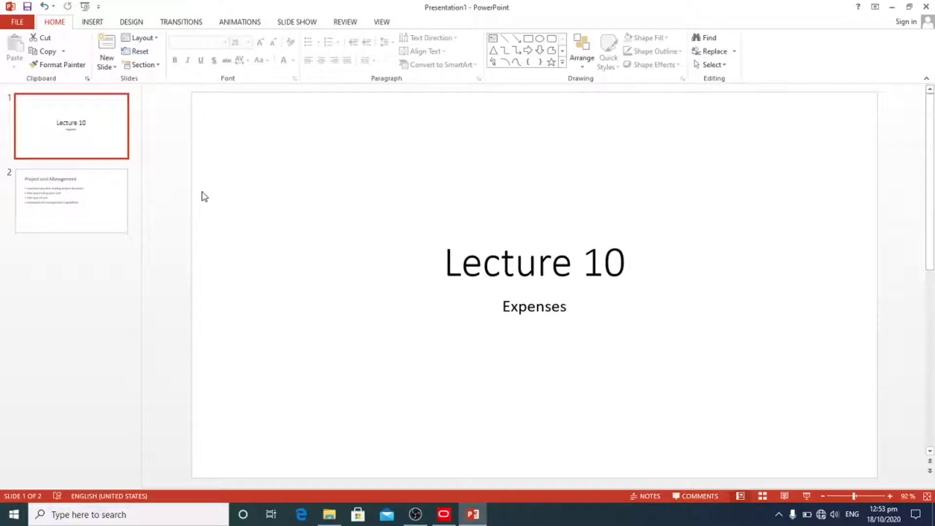
Show slide 2, 'Project cost Management', of the lecture presentation.
{"action": "left_click", "coordinate": [51, 191]}
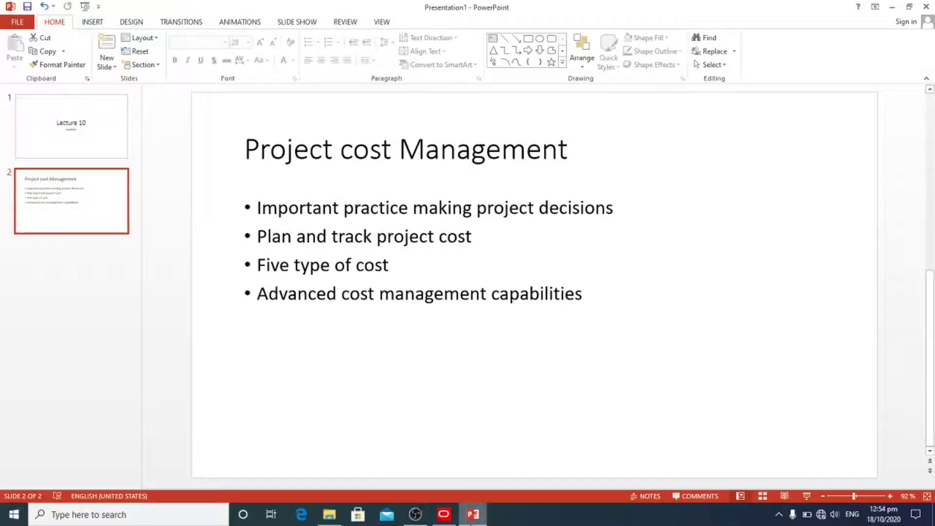
{"action": "mouse_move", "coordinate": [442, 519]}
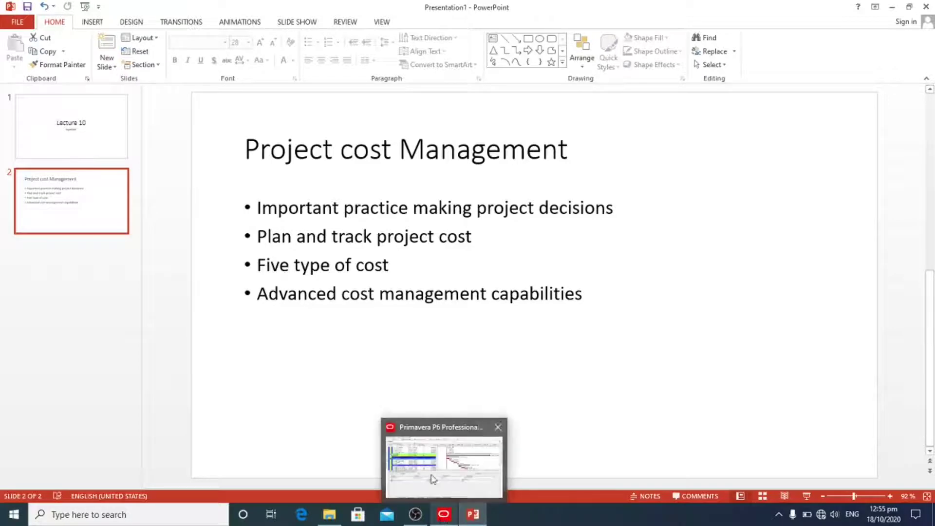
In Primavera, add a new currency in Admin > Currencies with ID PKR.
{"action": "left_click", "coordinate": [418, 457]}
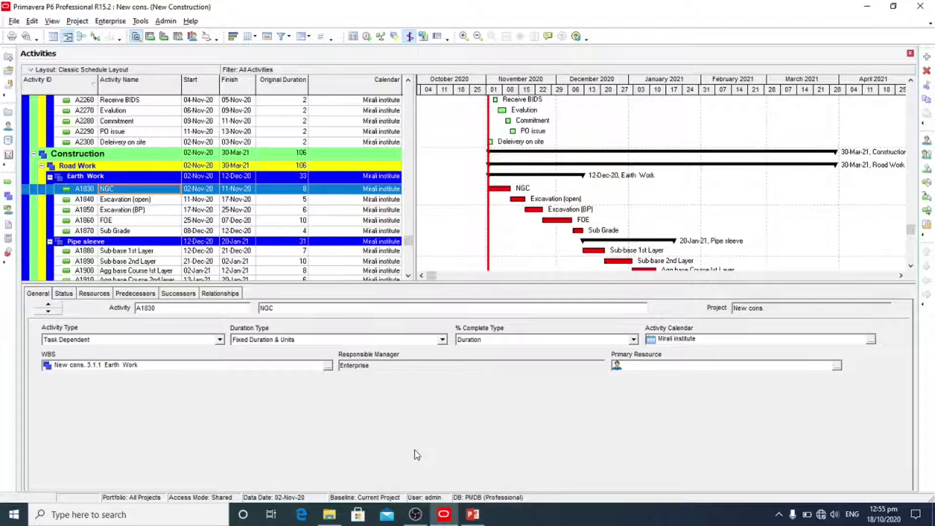
{"action": "left_click", "coordinate": [165, 21]}
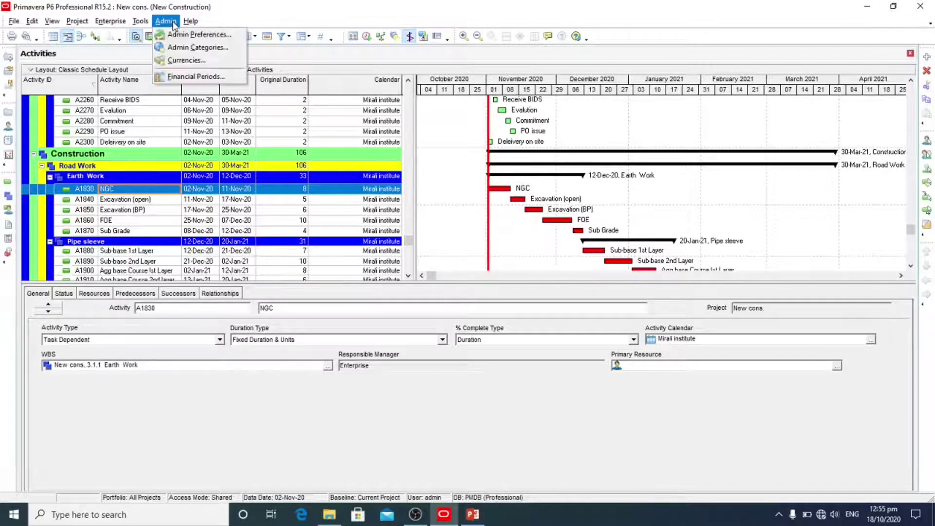
{"action": "left_click", "coordinate": [186, 62]}
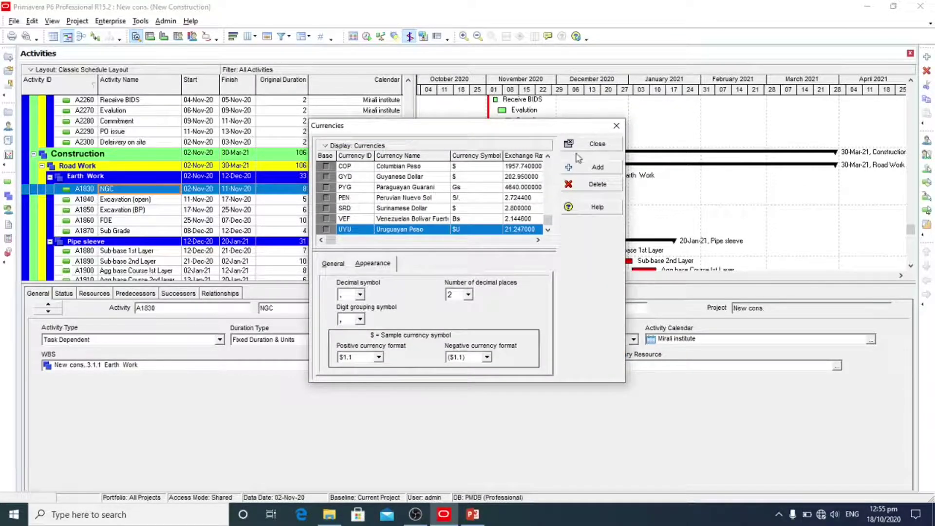
{"action": "left_click", "coordinate": [571, 168]}
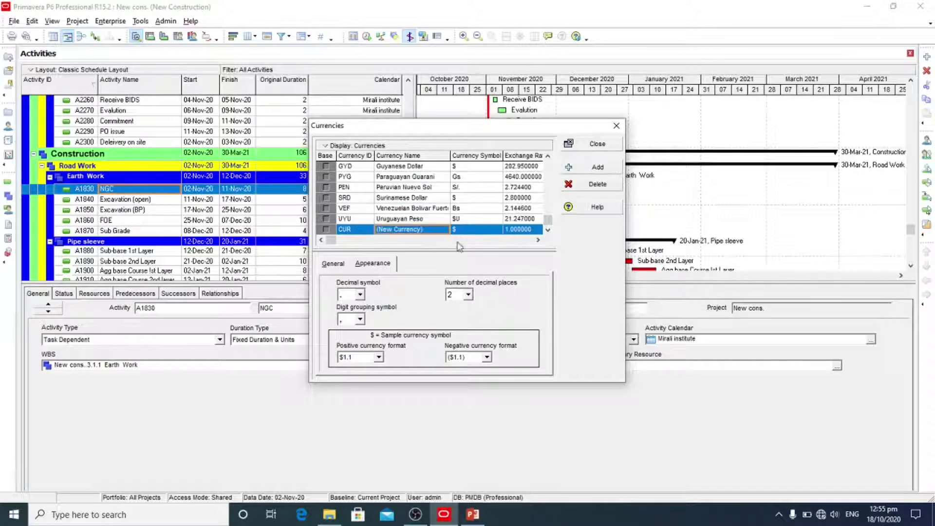
{"action": "left_click", "coordinate": [349, 232]}
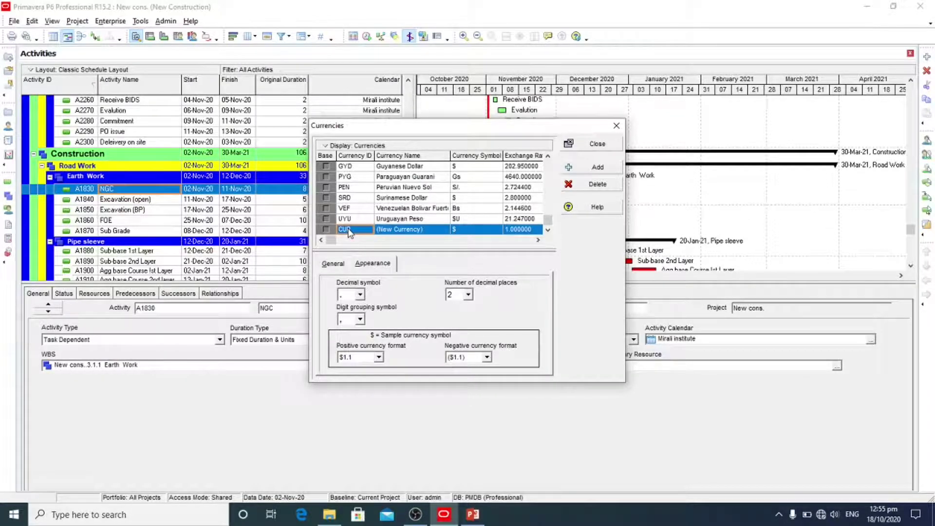
{"action": "left_click", "coordinate": [356, 230]}
{"action": "key", "text": "BackSpace"}
{"action": "type", "text": "PKR"}
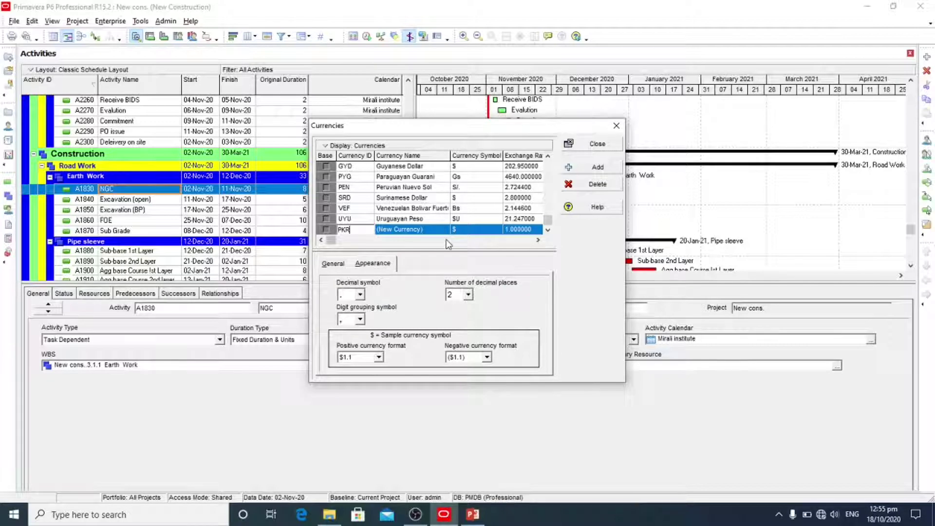
{"action": "left_click", "coordinate": [436, 227]}
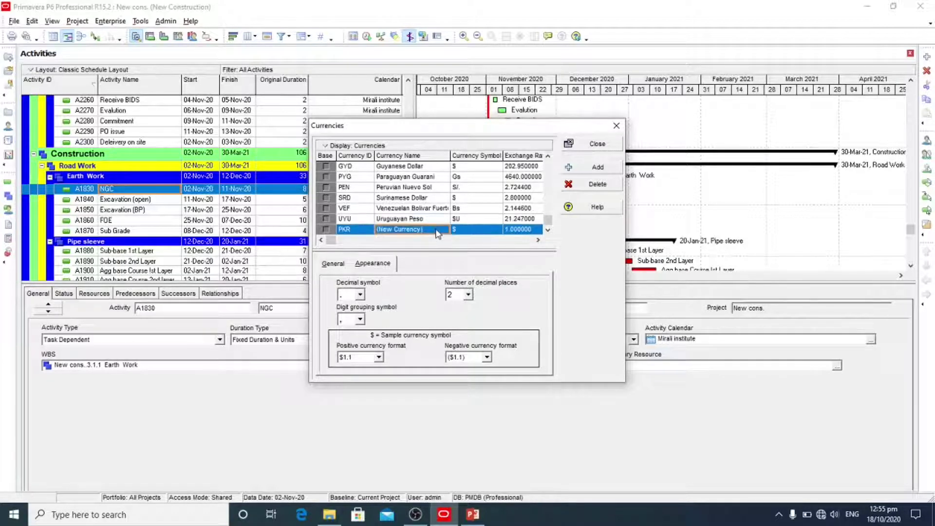
Name the new currency 'Pakistani Rupees'.
{"action": "left_click", "coordinate": [436, 228]}
{"action": "key", "text": "BackSpace"}
{"action": "type", "text": "P"}
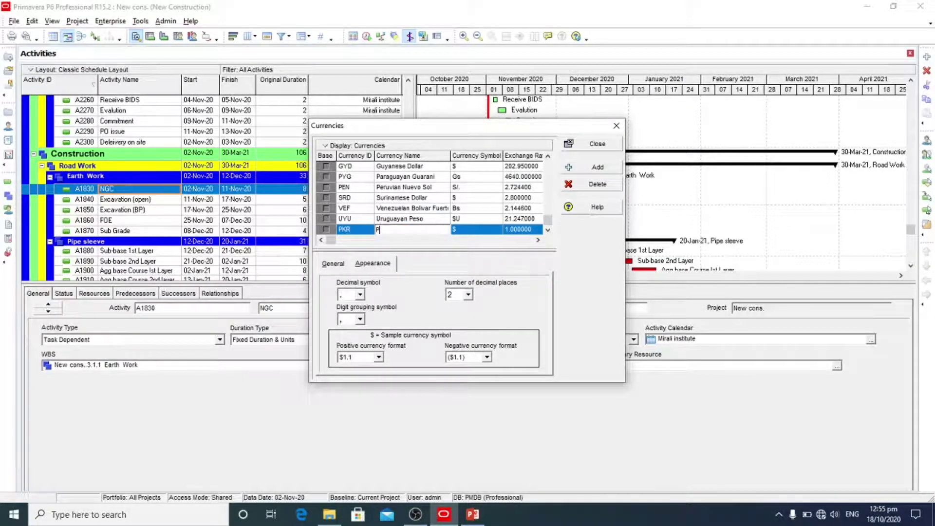
{"action": "type", "text": "akistan"}
{"action": "type", "text": "i"}
{"action": "type", "text": " C"}
{"action": "key", "text": "BackSpace"}
{"action": "key", "text": "BackSpace"}
{"action": "type", "text": "Rupees"}
{"action": "left_click", "coordinate": [466, 233]}
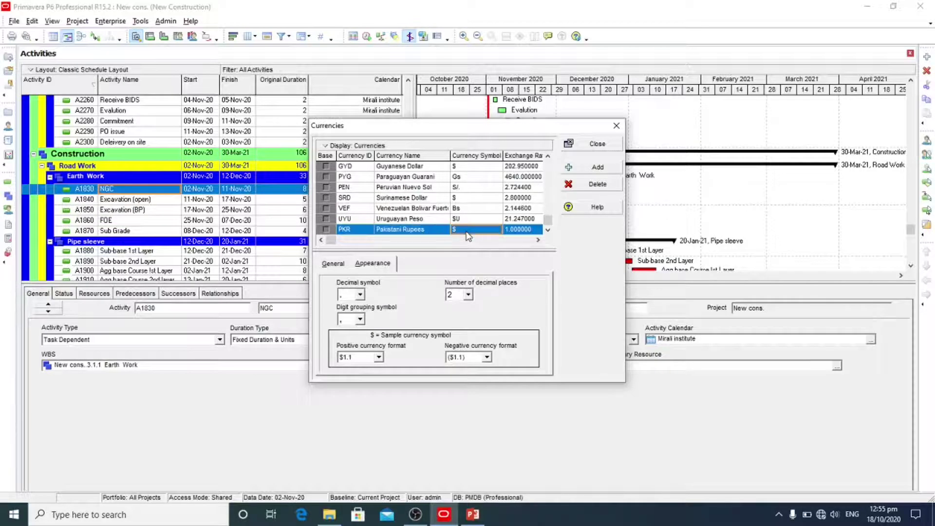
Give the PKR currency the symbol Rs. and an exchange rate of 166.
{"action": "left_click", "coordinate": [468, 232]}
{"action": "key", "text": "BackSpace"}
{"action": "type", "text": "R"}
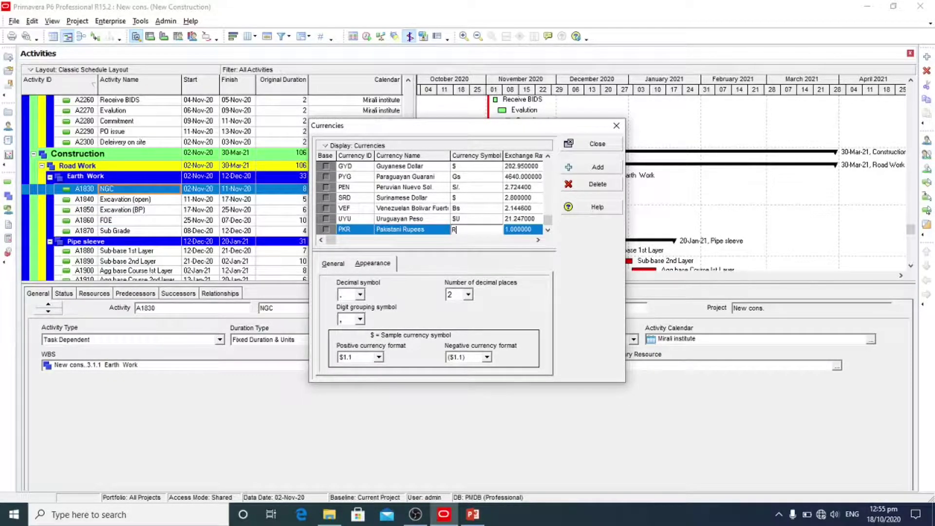
{"action": "type", "text": "s."}
{"action": "key", "text": "BackSpace"}
{"action": "left_click", "coordinate": [526, 229]}
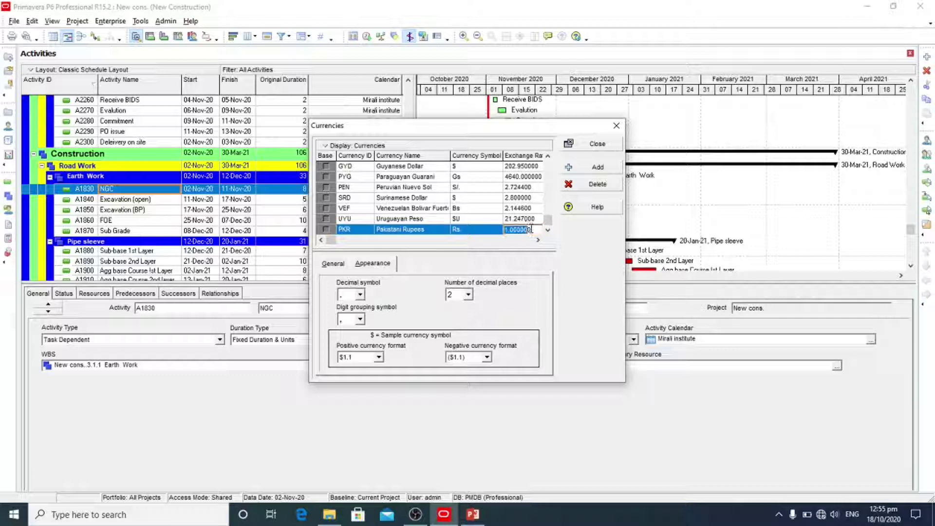
{"action": "type", "text": "0"}
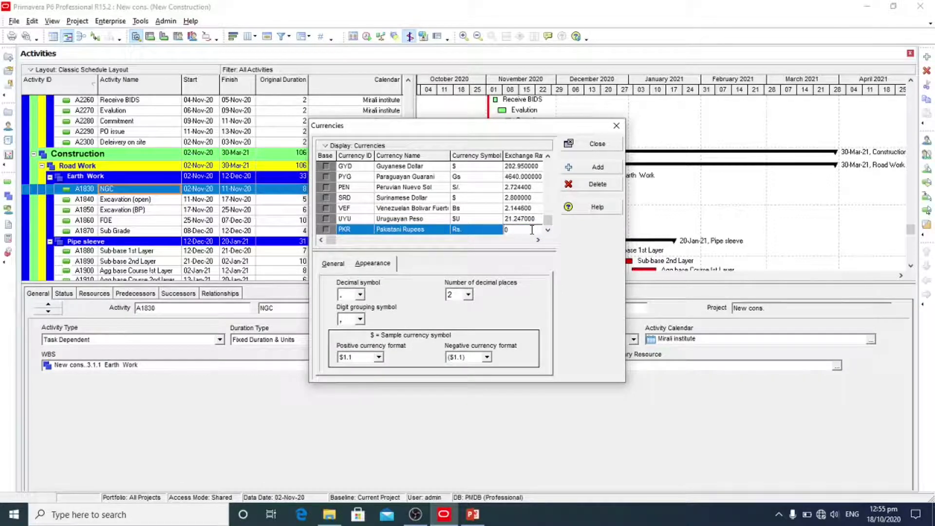
{"action": "key", "text": "BackSpace"}
{"action": "type", "text": "166"}
{"action": "key", "text": "Return"}
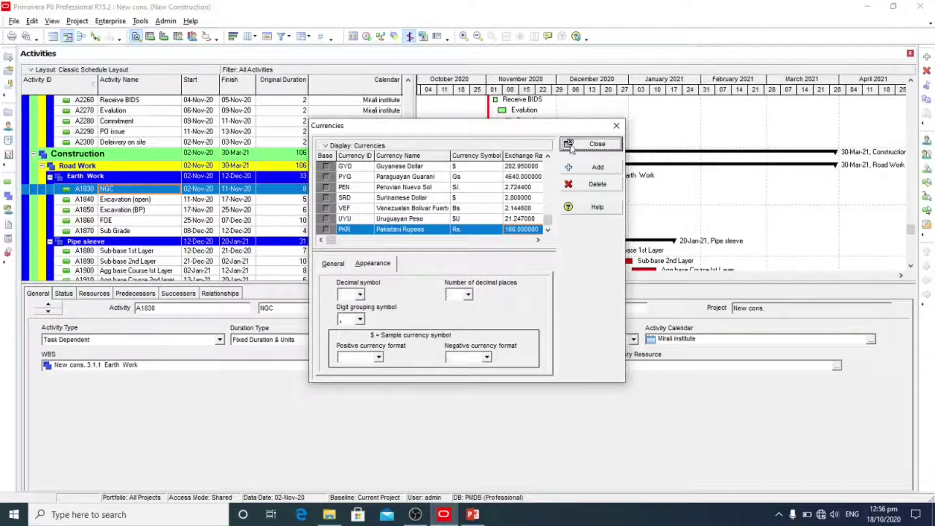
Close the Currencies list and choose Pakistani Rupees (PKR) as the viewing currency in User Preferences.
{"action": "left_click", "coordinate": [597, 146]}
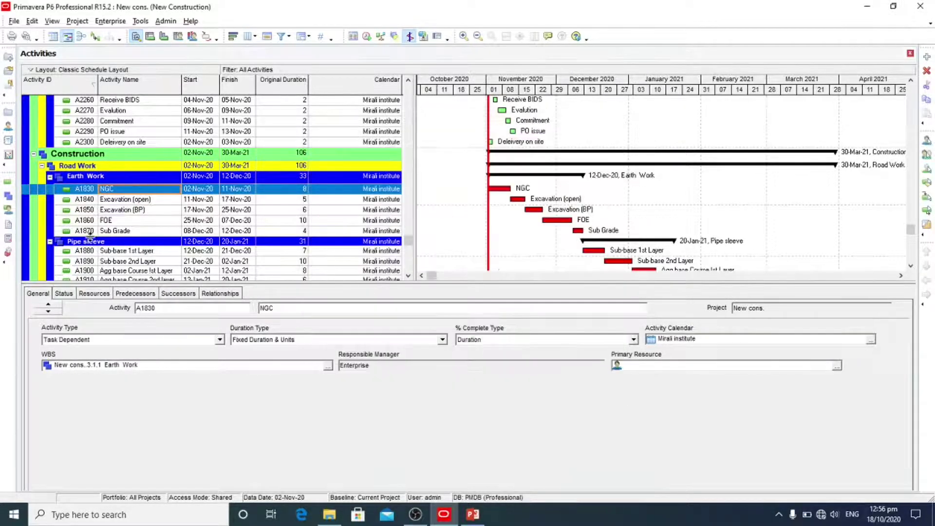
{"action": "left_click", "coordinate": [28, 22]}
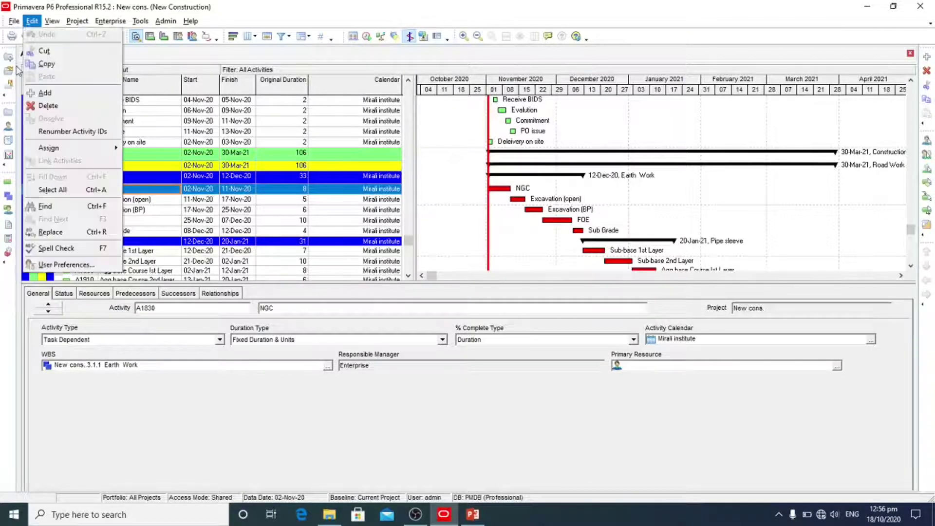
{"action": "left_click", "coordinate": [54, 264]}
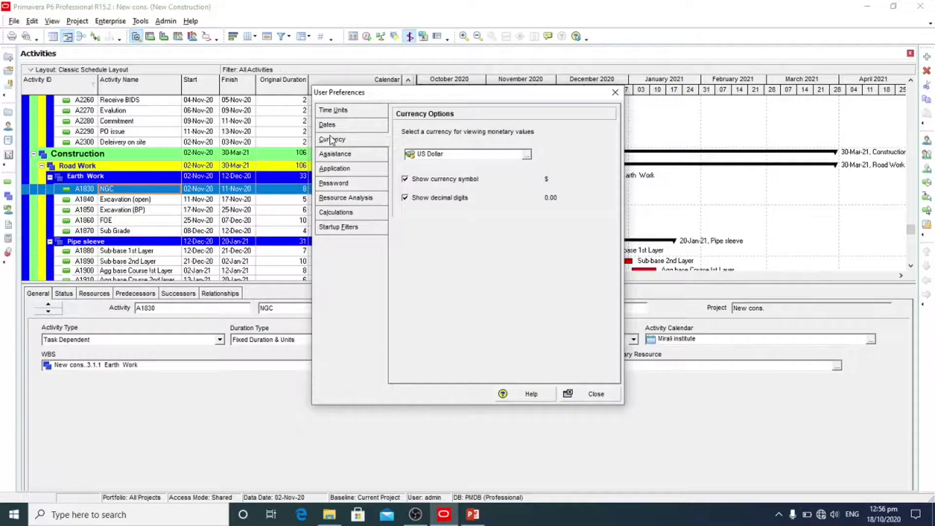
{"action": "left_click", "coordinate": [528, 156]}
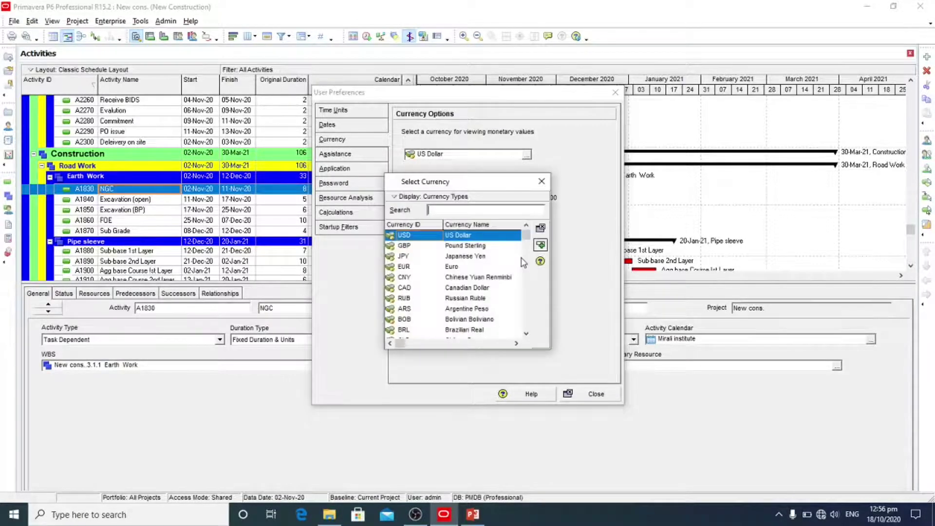
{"action": "scroll", "coordinate": [530, 287], "scroll_direction": "down", "scroll_amount": 5}
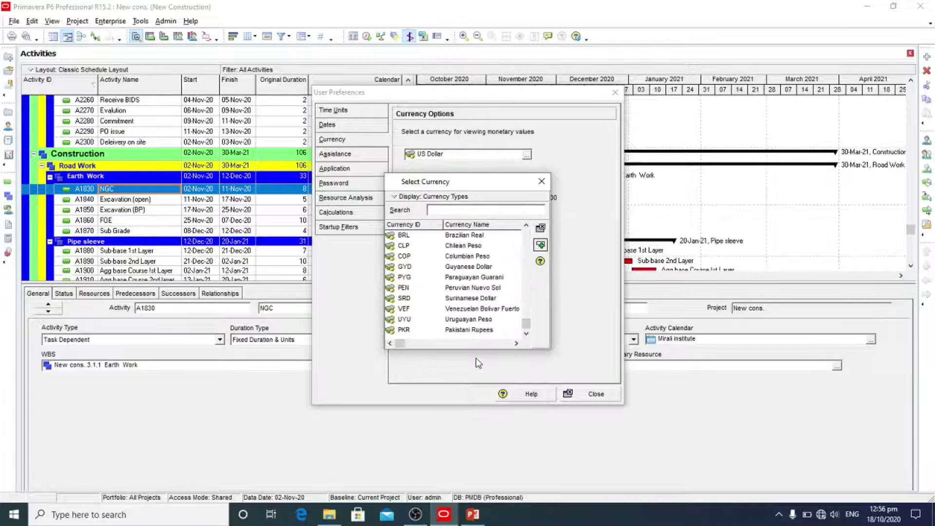
{"action": "left_click", "coordinate": [478, 329]}
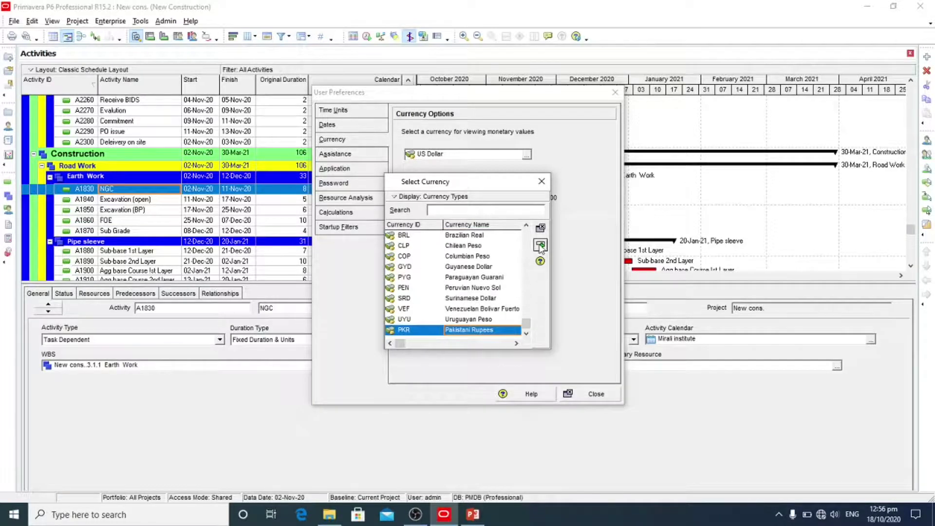
{"action": "left_click", "coordinate": [540, 227]}
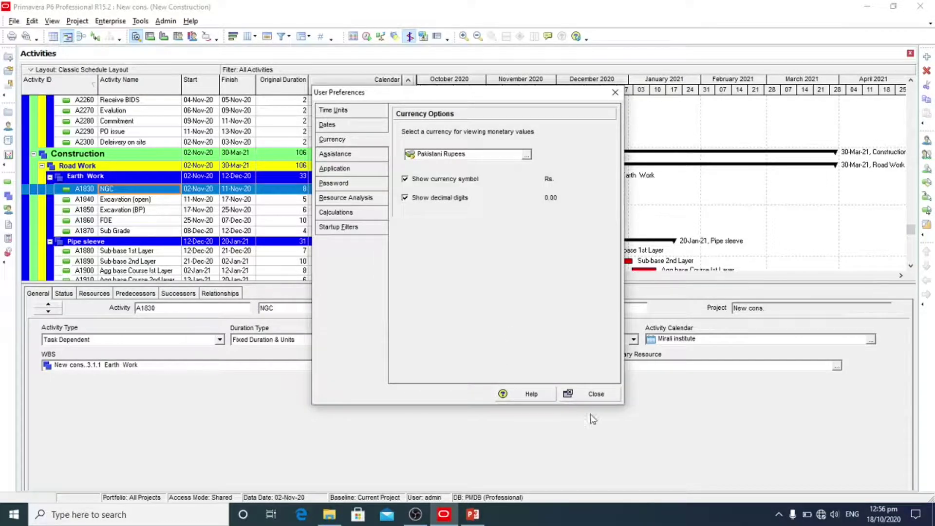
Close preferences, add Expenses to the displayed activity detail tabs, and show A1830's expenses.
{"action": "left_click", "coordinate": [595, 393]}
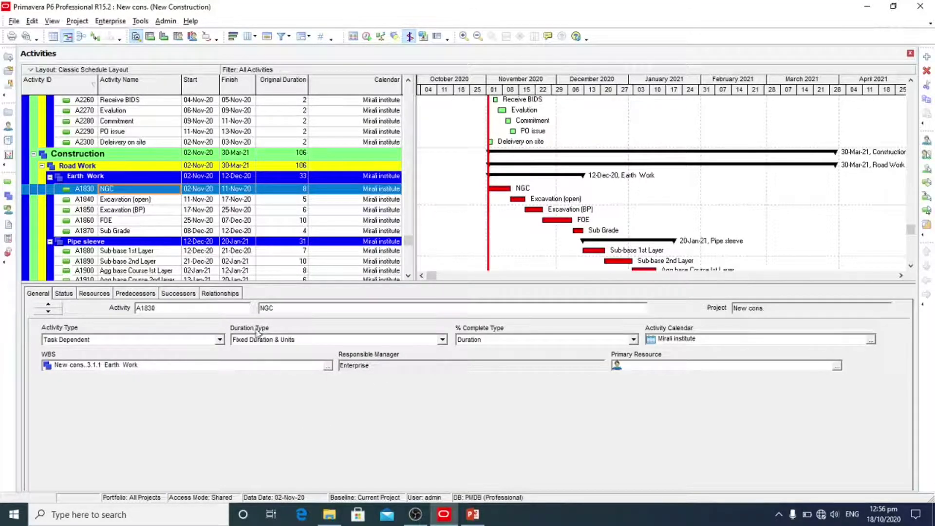
{"action": "right_click", "coordinate": [271, 292]}
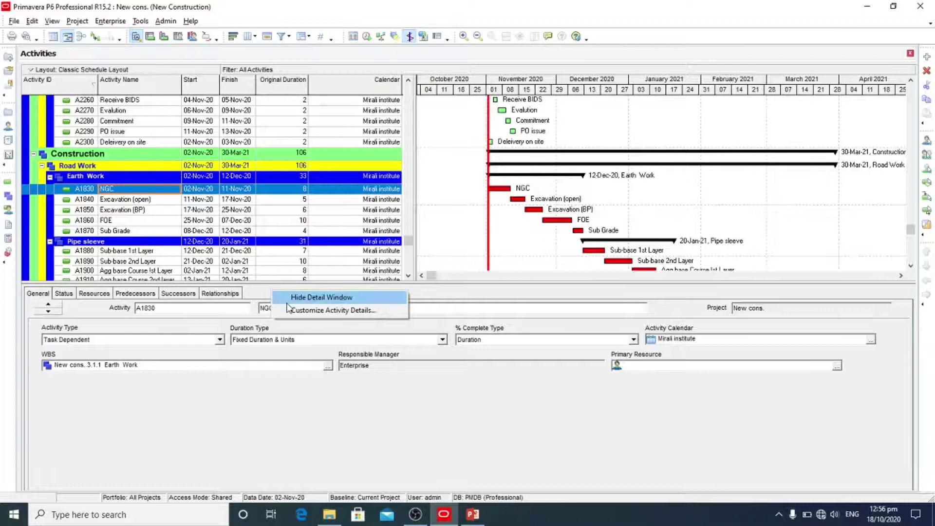
{"action": "left_click", "coordinate": [331, 310]}
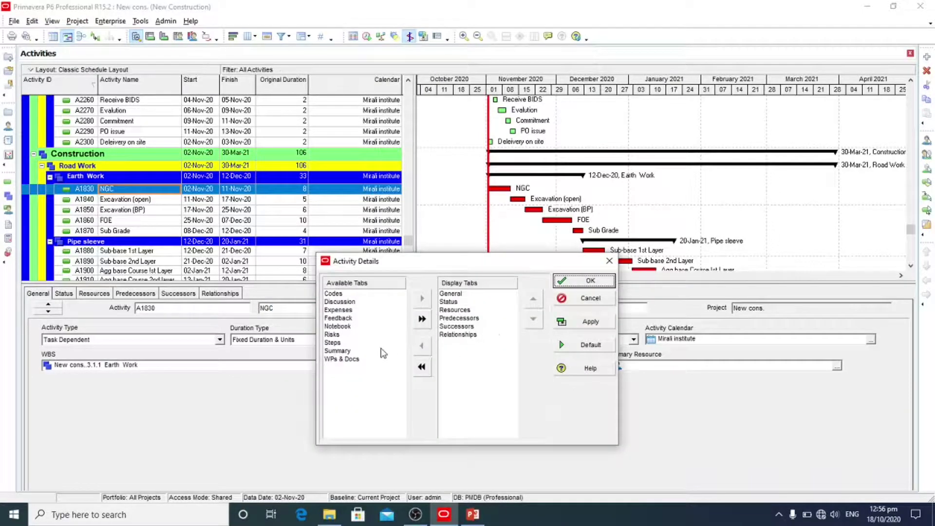
{"action": "left_click", "coordinate": [351, 310]}
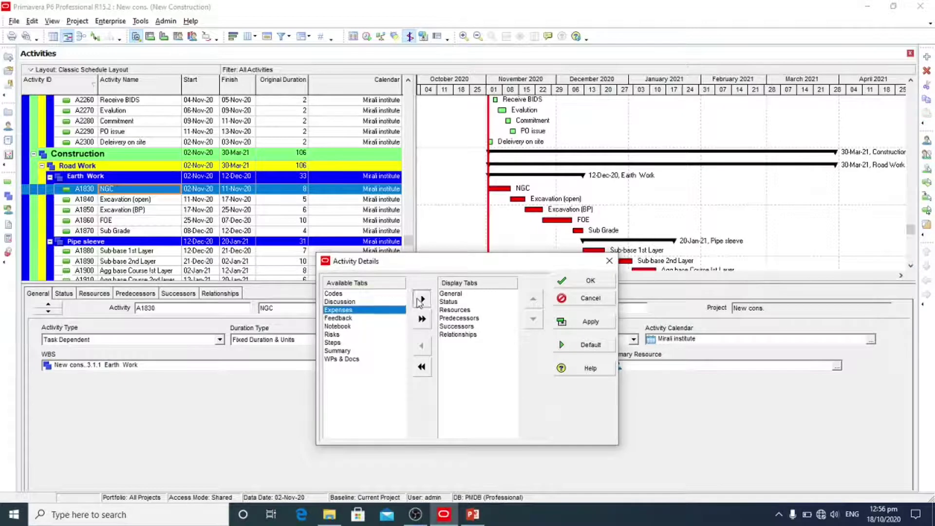
{"action": "left_click", "coordinate": [421, 299]}
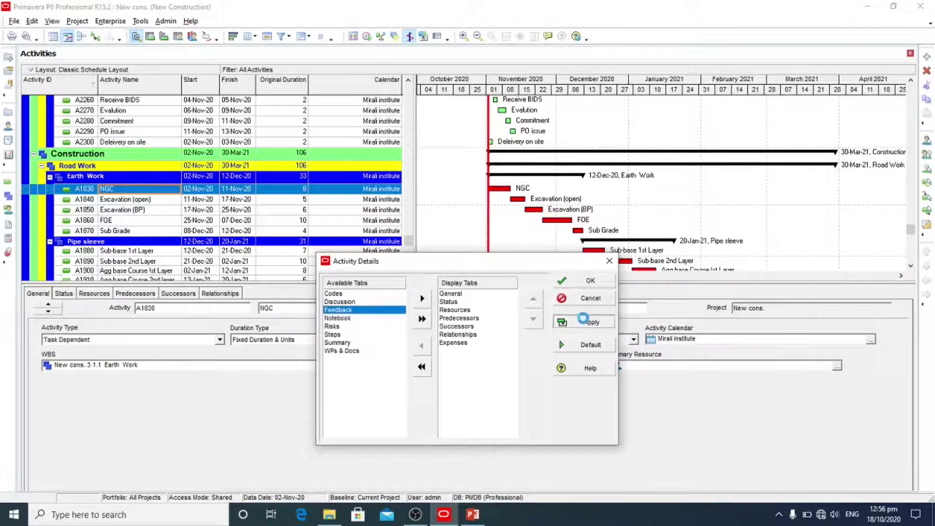
{"action": "left_click", "coordinate": [585, 282]}
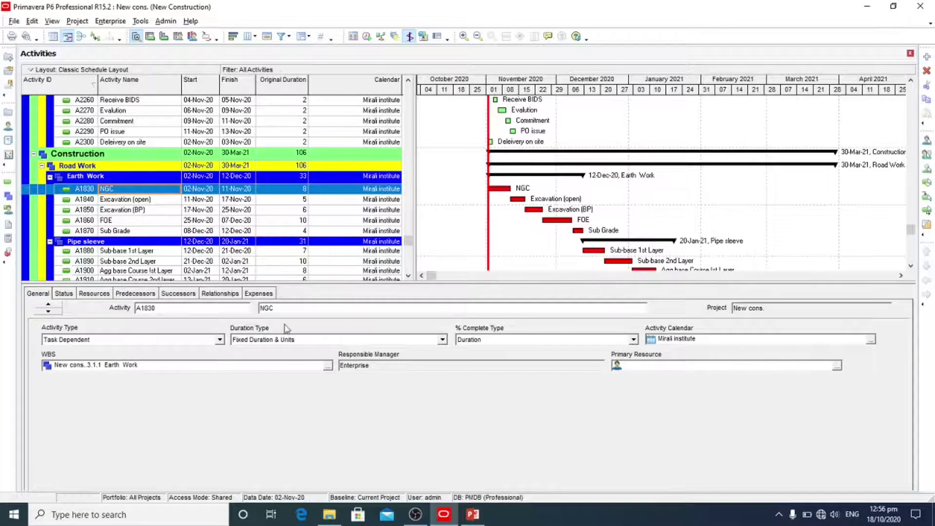
{"action": "left_click", "coordinate": [264, 296]}
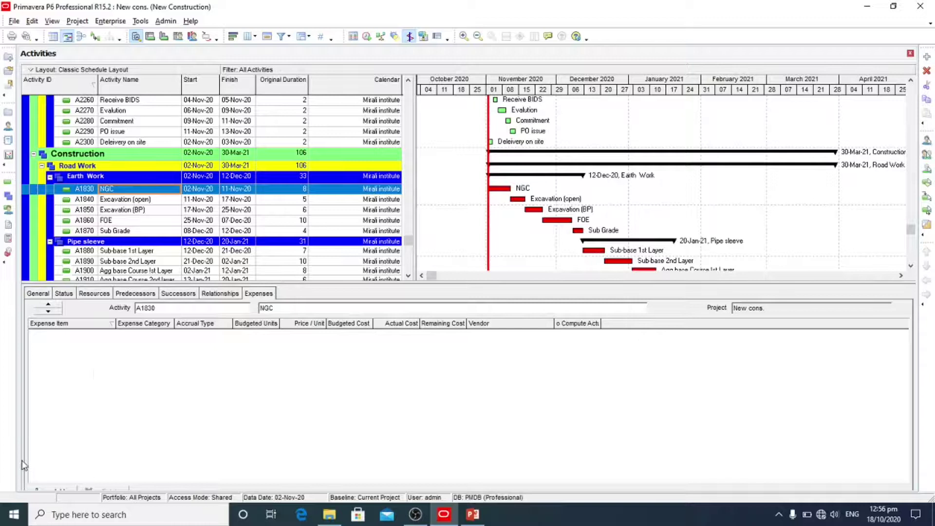
Add an expense named BOQ to A1830 with accrual type Uniform over Activity.
{"action": "left_click", "coordinate": [51, 490]}
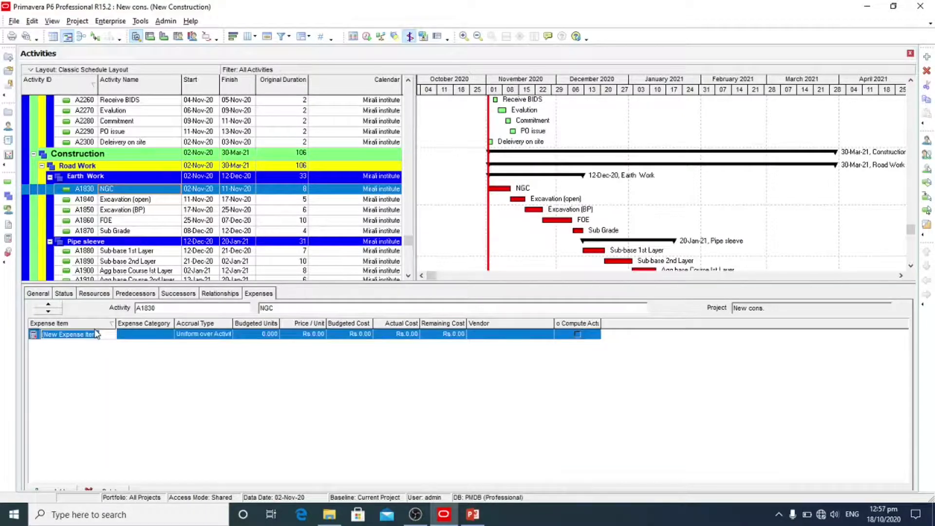
{"action": "key", "text": "BackSpace"}
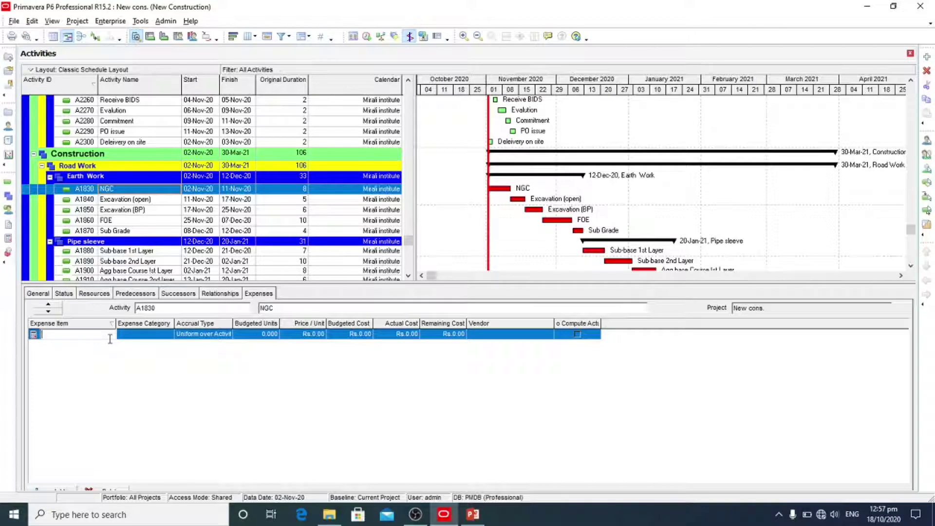
{"action": "type", "text": "BOQ"}
{"action": "left_click", "coordinate": [208, 337]}
{"action": "left_click", "coordinate": [209, 336]}
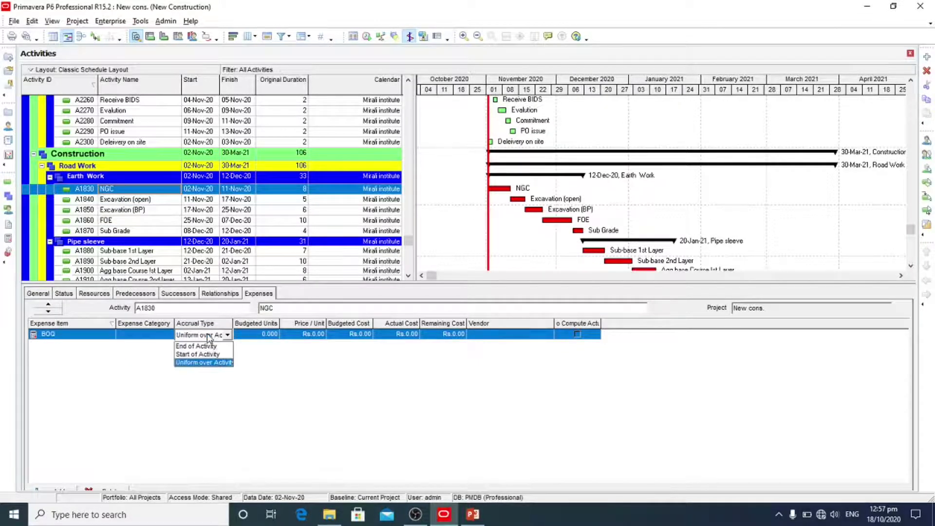
{"action": "left_click", "coordinate": [212, 362]}
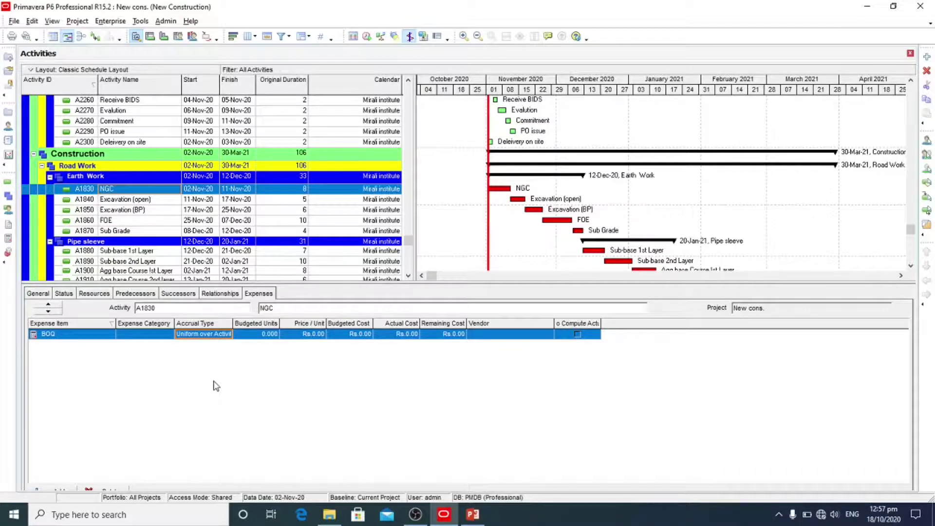
Enter 350 budgeted units and a Rs.35 price per unit for the BOQ expense.
{"action": "left_click", "coordinate": [267, 335]}
{"action": "left_click", "coordinate": [267, 334]}
{"action": "key", "text": "BackSpace"}
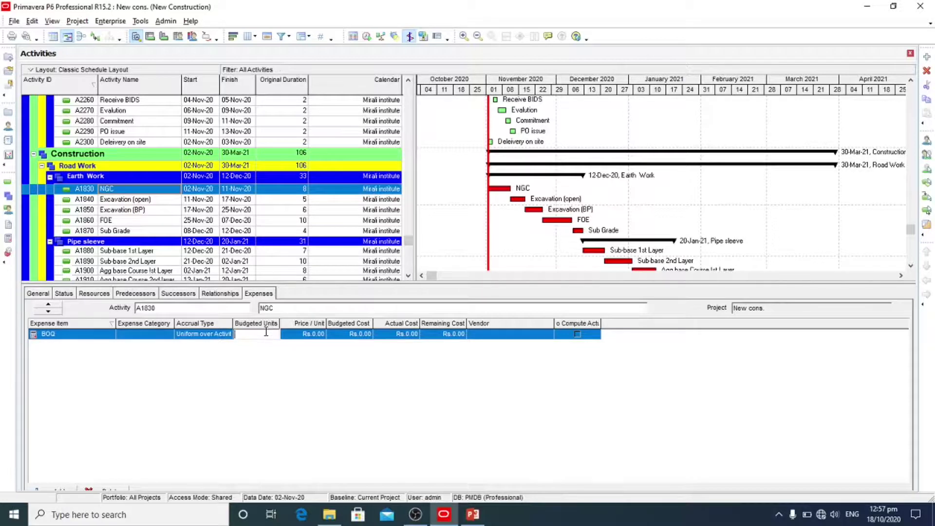
{"action": "type", "text": "350"}
{"action": "left_click", "coordinate": [307, 335]}
{"action": "left_click", "coordinate": [307, 334]}
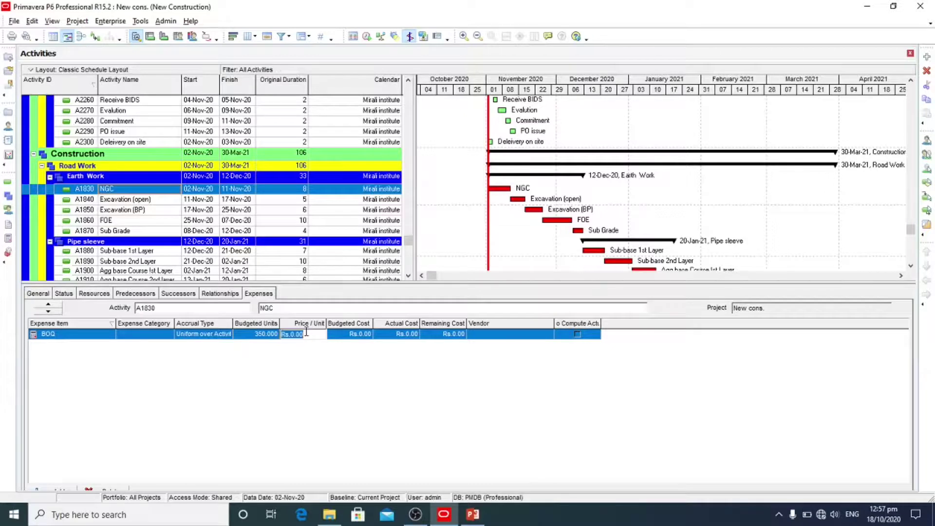
{"action": "key", "text": "BackSpace"}
{"action": "type", "text": "35"}
{"action": "key", "text": "Return"}
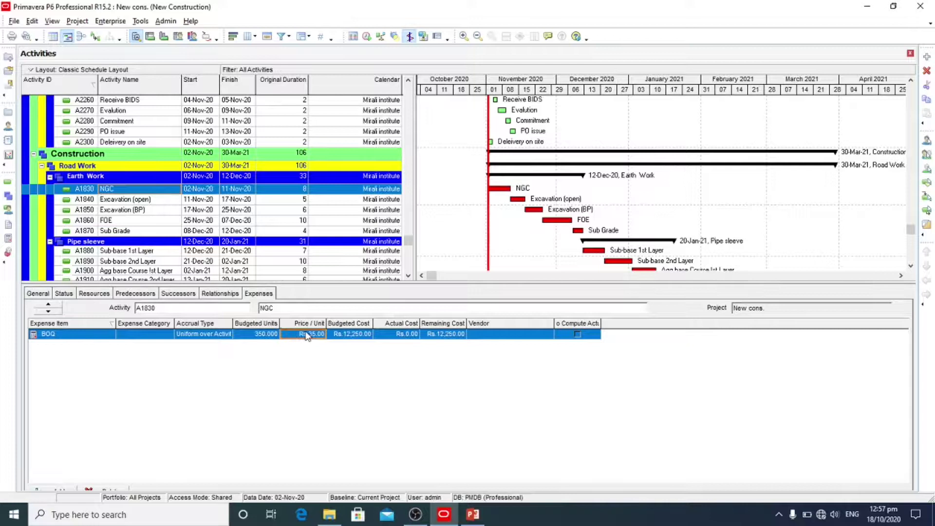